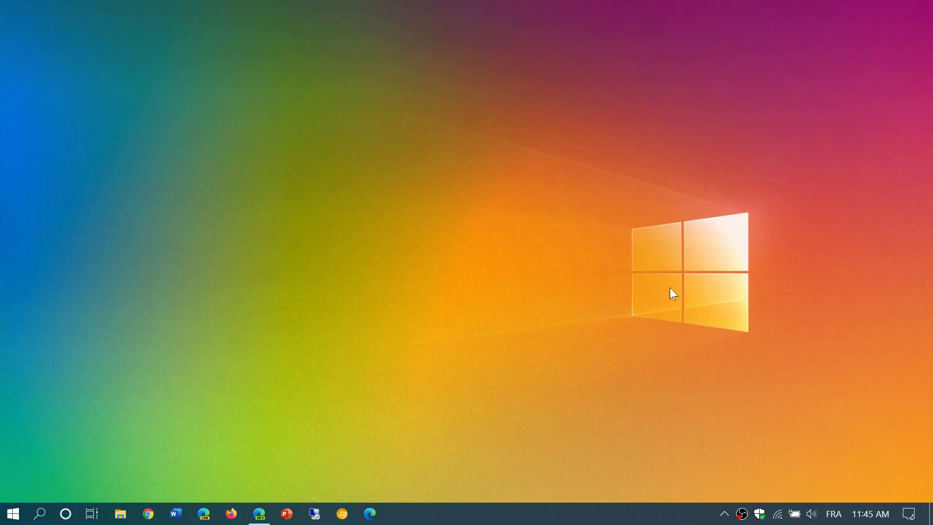
Launch Edge from the taskbar, showing the Windows 10 version 2004 known issues page
click(260, 513)
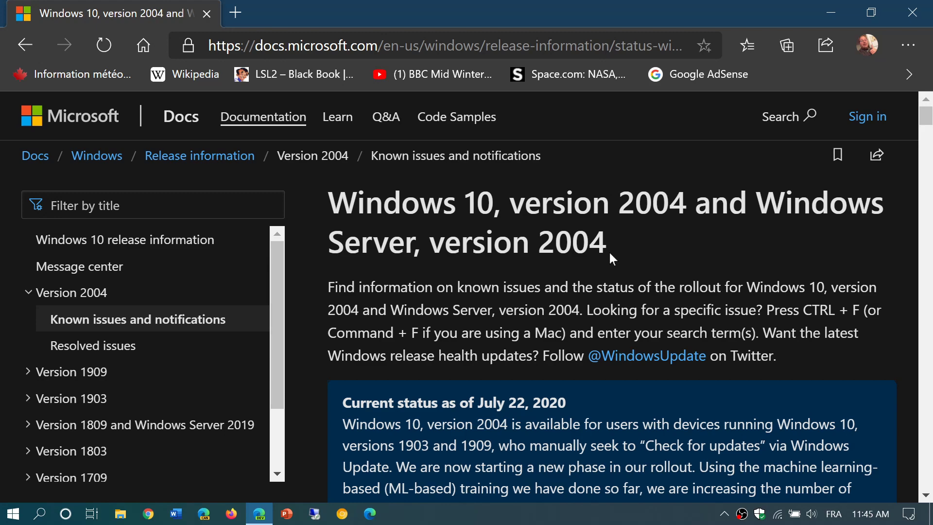
scroll(609, 250, down, 3)
scroll(608, 250, down, 4)
scroll(609, 250, down, 3)
scroll(609, 253, down, 3)
scroll(639, 362, down, 2)
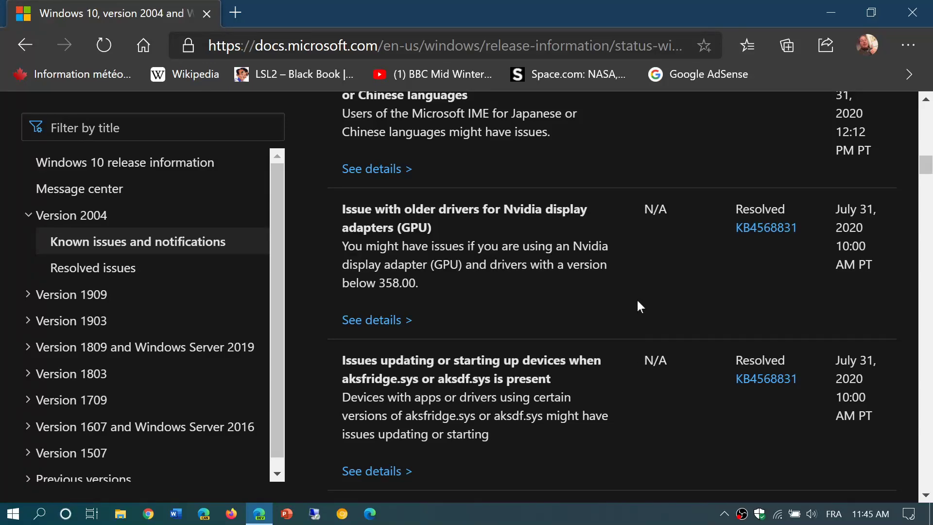
scroll(637, 300, down, 2)
scroll(756, 344, down, 4)
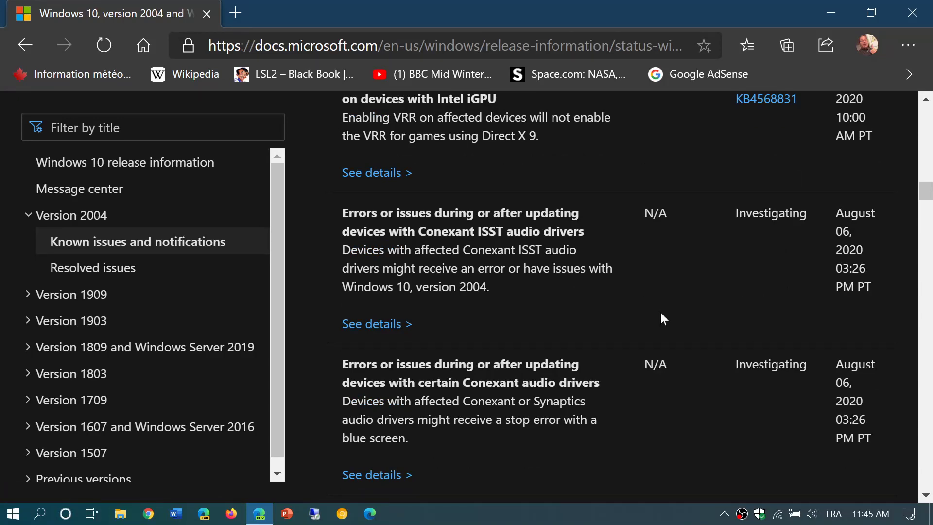
scroll(661, 318, up, 2)
scroll(661, 319, up, 2)
scroll(663, 319, down, 5)
scroll(661, 317, down, 2)
scroll(660, 316, down, 1)
scroll(660, 317, down, 2)
scroll(662, 319, up, 5)
scroll(662, 318, up, 5)
scroll(661, 319, up, 1)
scroll(661, 319, up, 4)
scroll(661, 319, down, 3)
scroll(662, 319, down, 1)
scroll(662, 319, down, 1)
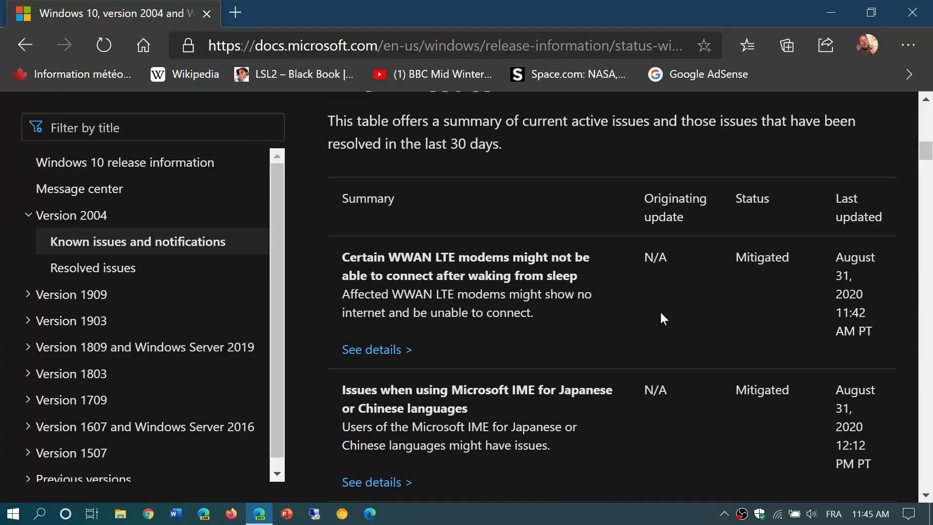
scroll(661, 318, down, 1)
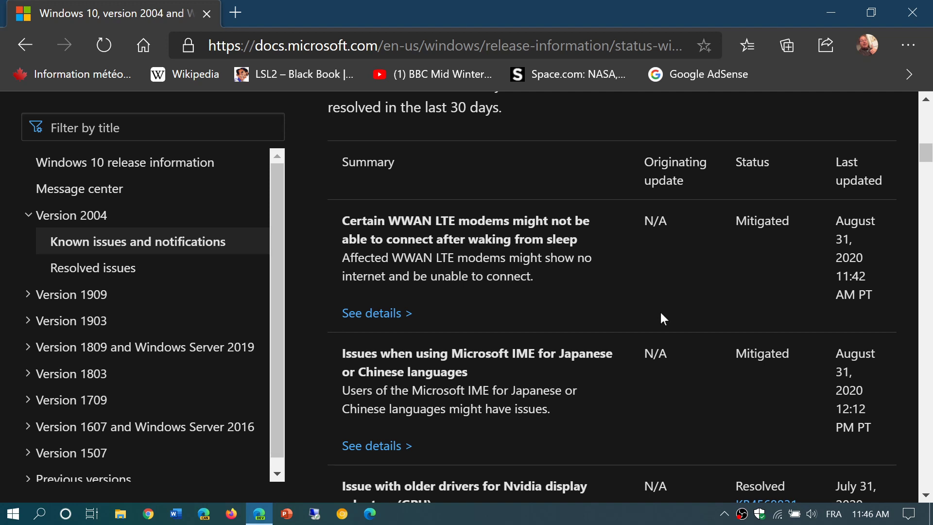
scroll(662, 319, up, 2)
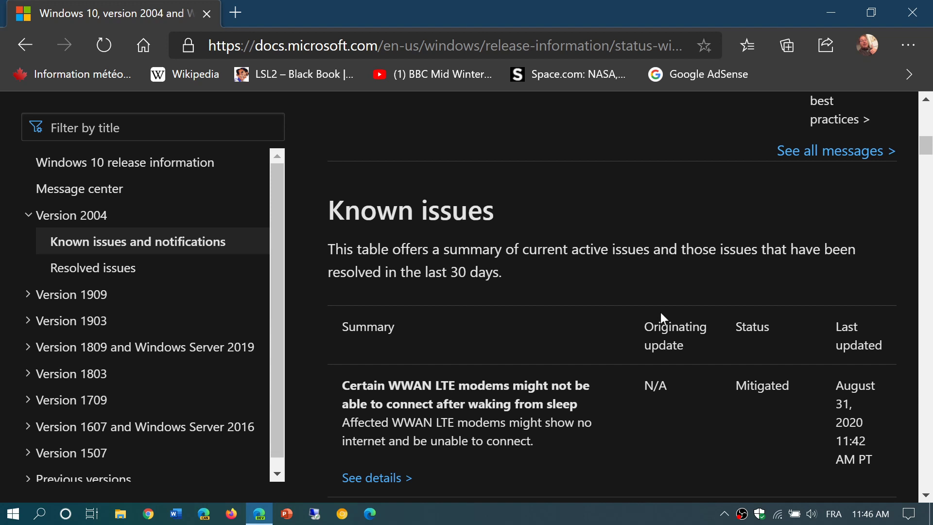
scroll(661, 319, down, 3)
scroll(660, 318, down, 5)
scroll(661, 318, down, 5)
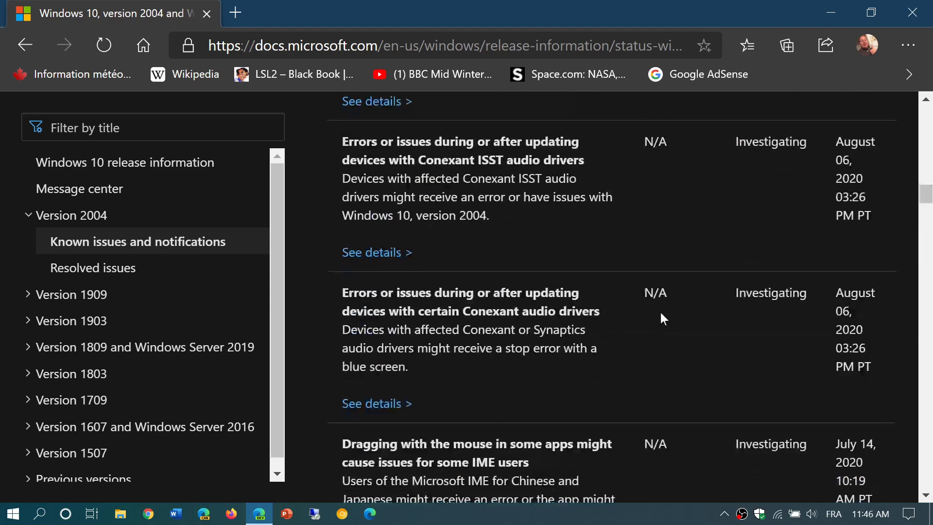
scroll(661, 319, down, 5)
scroll(662, 318, down, 5)
scroll(661, 318, down, 5)
scroll(661, 318, down, 5)
scroll(661, 319, down, 5)
scroll(661, 318, down, 3)
scroll(661, 318, up, 3)
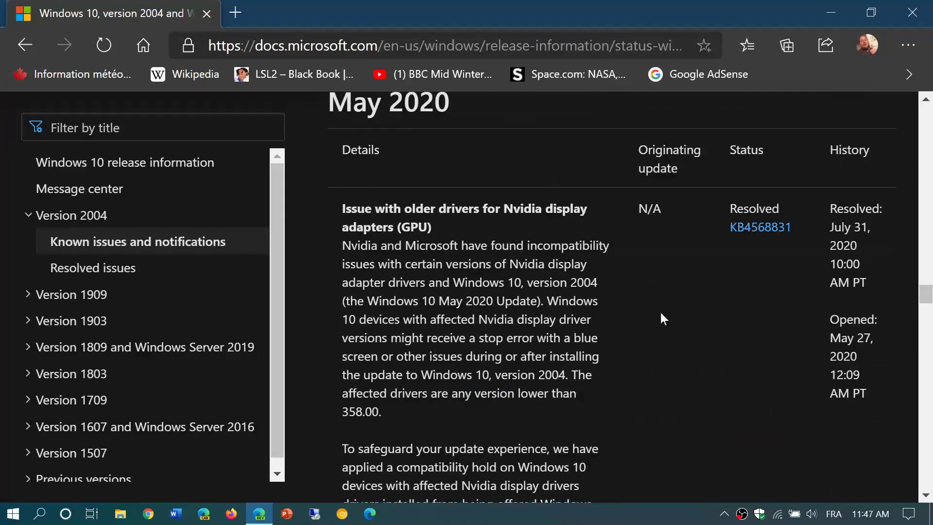
scroll(660, 318, down, 3)
scroll(660, 318, down, 3)
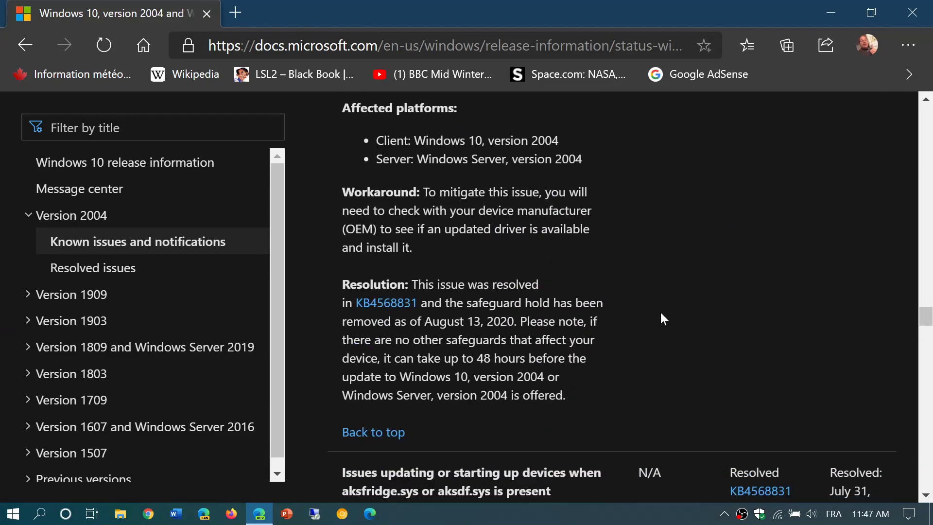
scroll(662, 319, up, 5)
scroll(661, 319, up, 10)
scroll(661, 318, up, 10)
scroll(662, 319, up, 5)
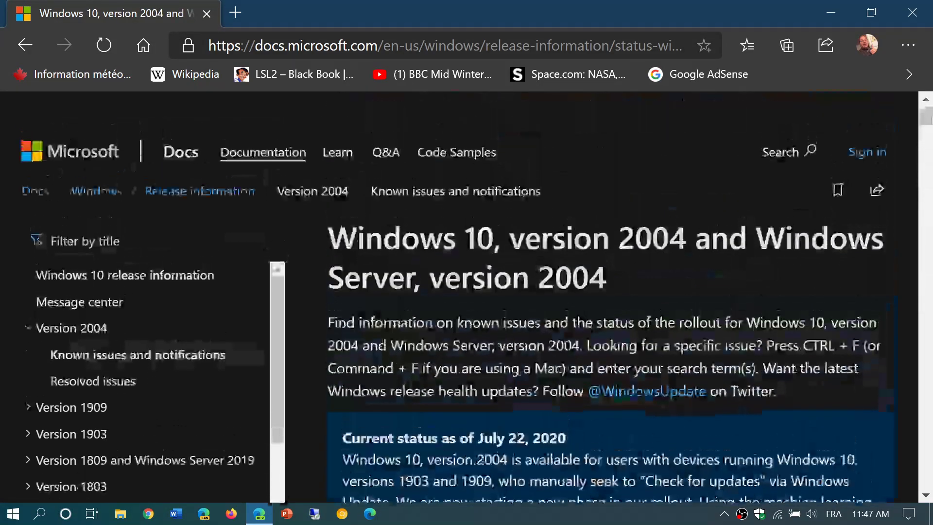
scroll(661, 319, up, 2)
scroll(661, 318, down, 1)
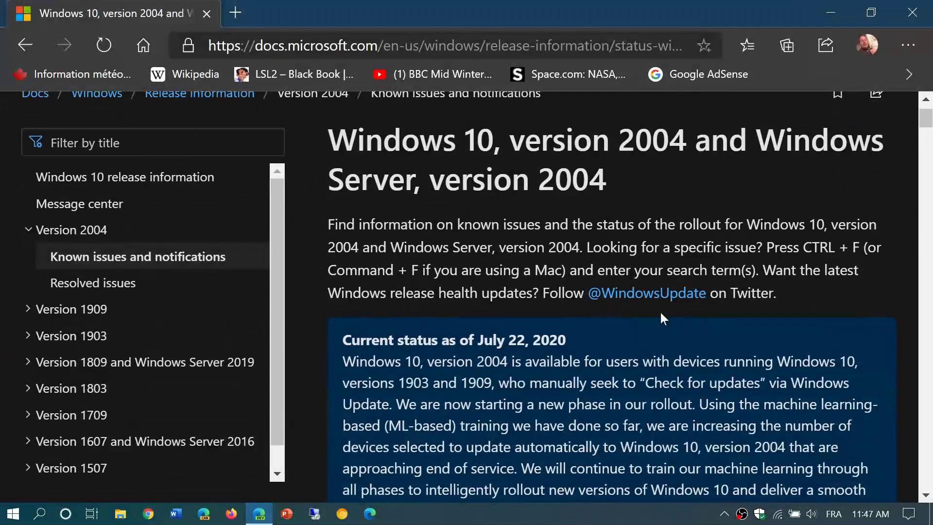